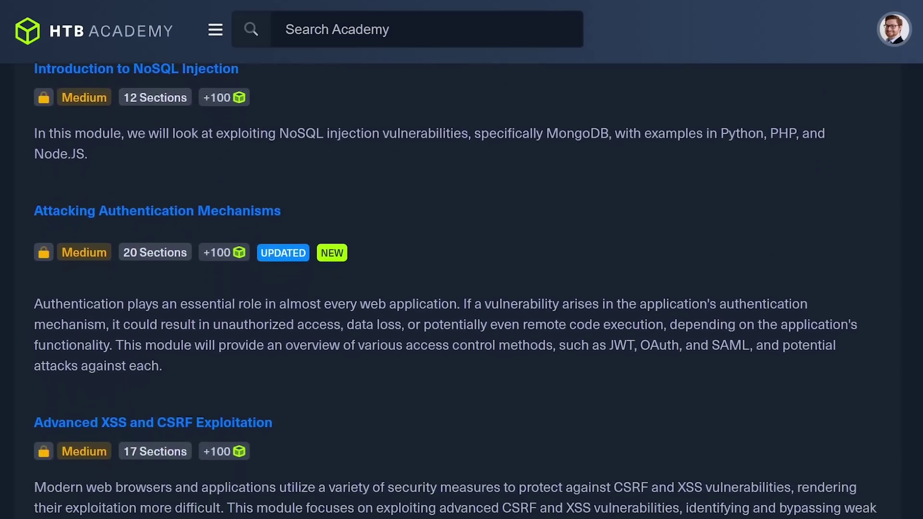
Step: Scroll the web-exploitation module list past the Medium modules to Hard ones like Blind SQL Injection
scroll(462, 289, "down", 5)
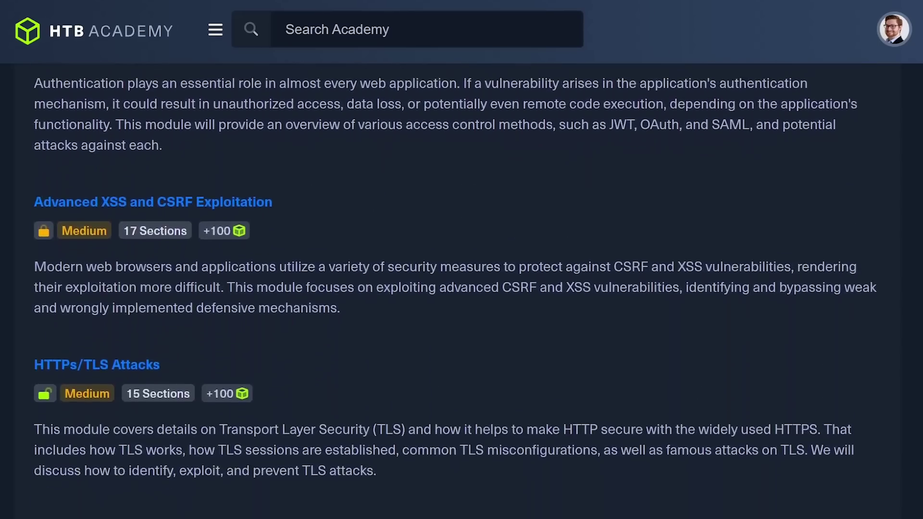
scroll(461, 289, "down", 1)
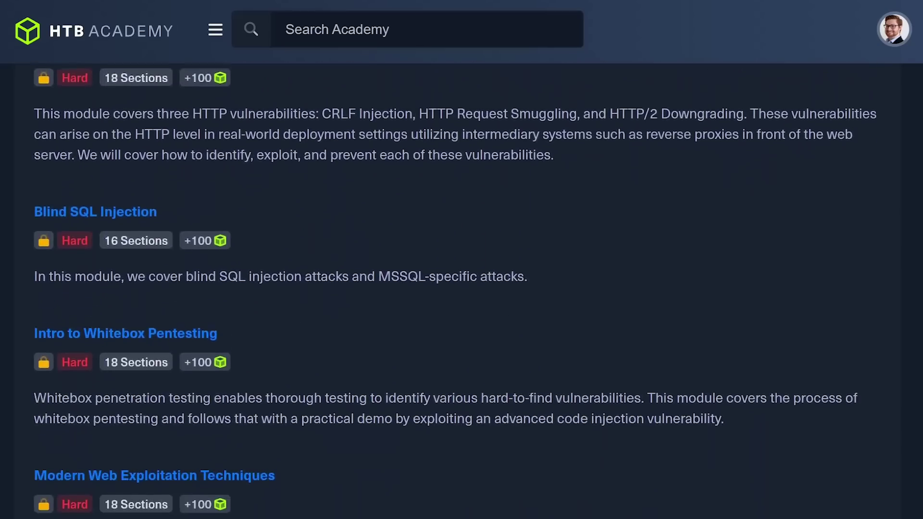
scroll(462, 289, "down", 1)
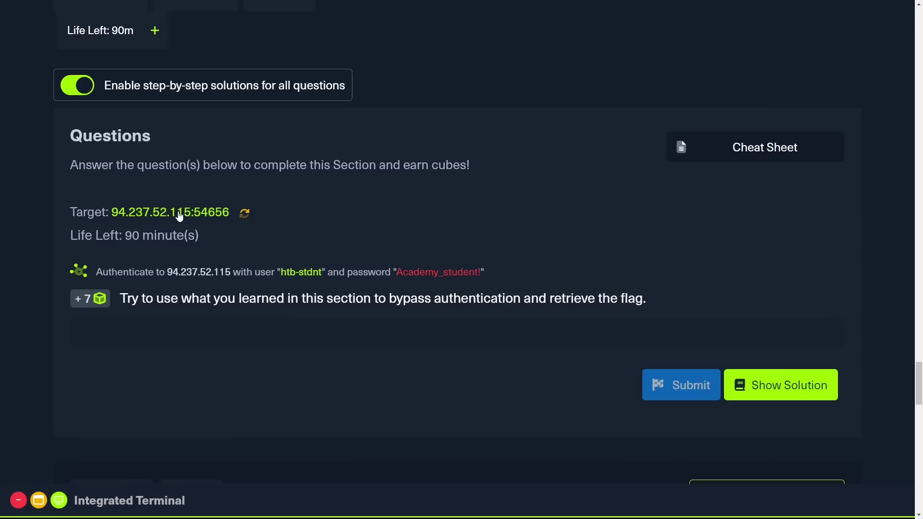
Step: Copy the lab's Target IP, load the Login Portal in Pwnbox Firefox and focus the username field
left_click(178, 214)
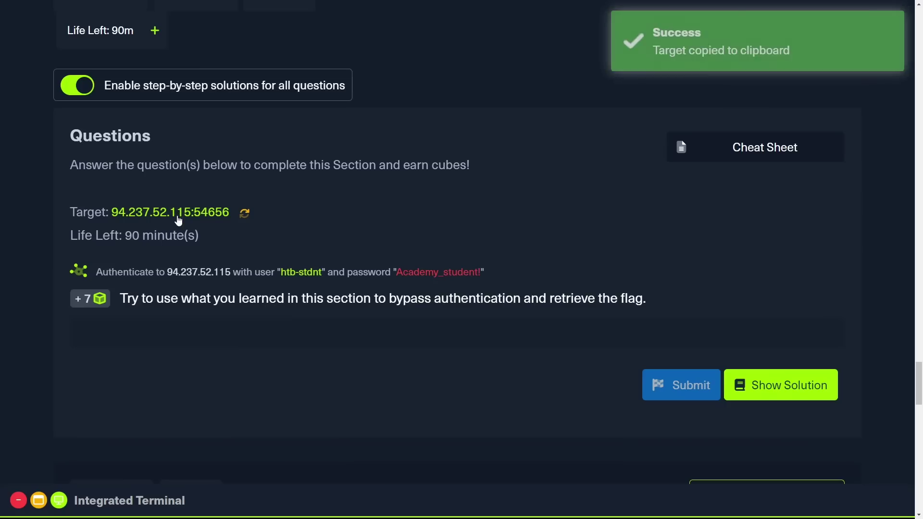
scroll(177, 214, "up", 10)
left_click(330, 29)
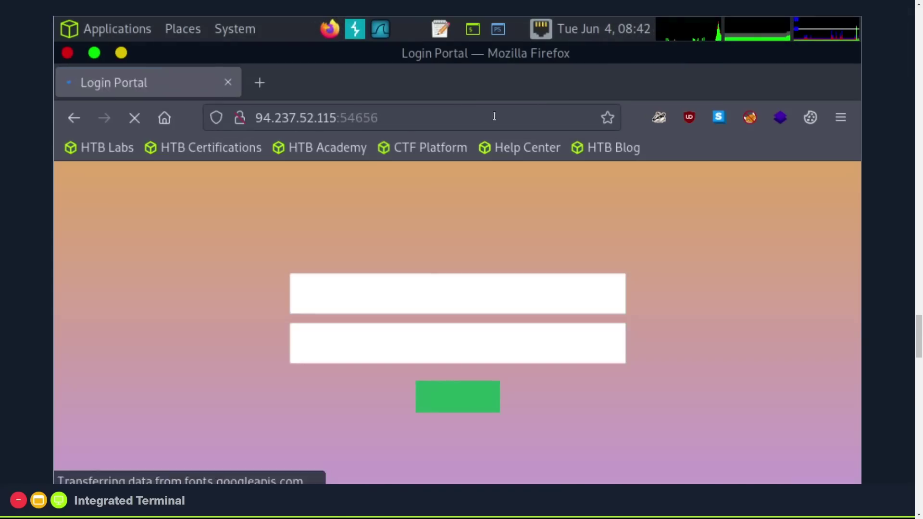
left_click(489, 306)
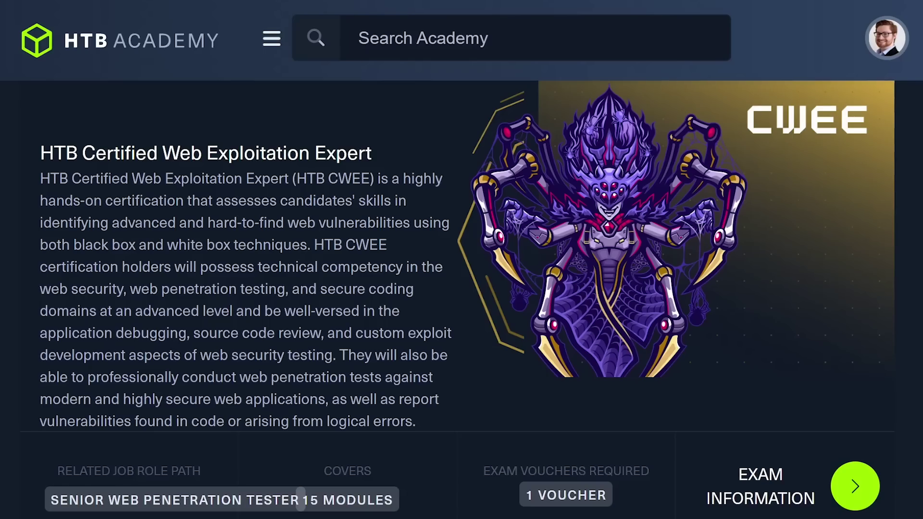
Step: Scroll the Exams page past the CWEE and CBBH cards to the CPTS certification
scroll(461, 289, "down", 10)
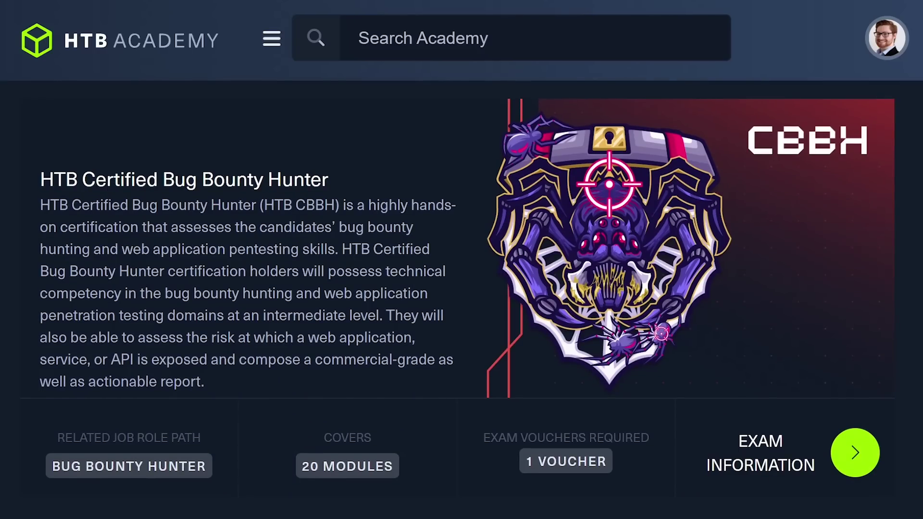
scroll(462, 289, "down", 9)
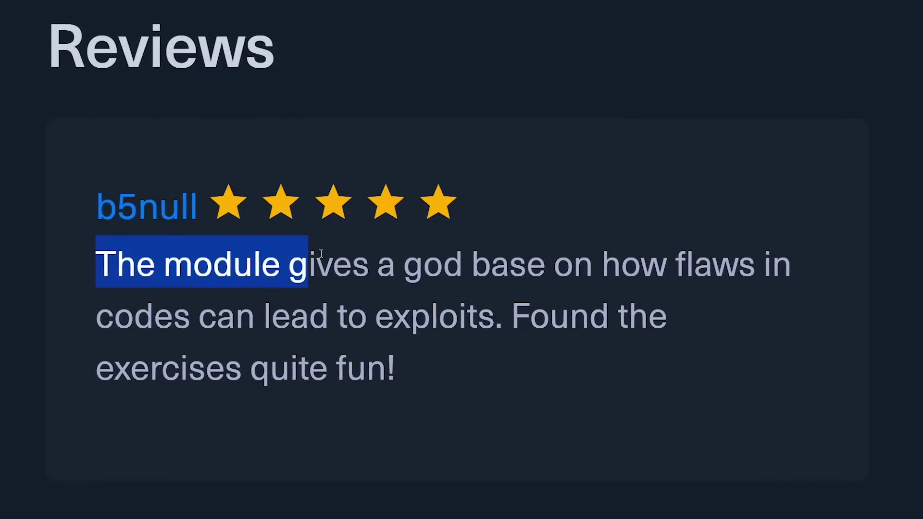
Step: Highlight and clear part of the review text, then reach the Skills Assessment's Connect to Pwnbox panel
left_click_drag(425, 272, 509, 271)
left_click(598, 270)
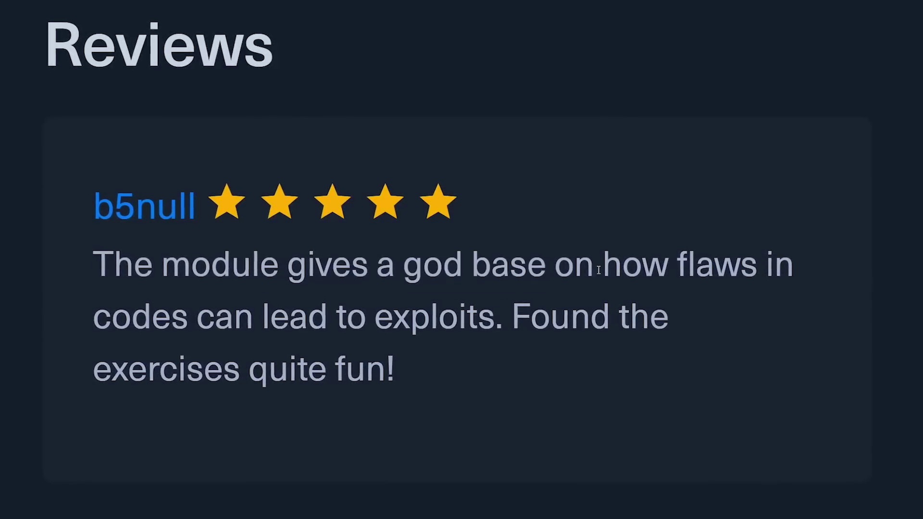
left_click(555, 264)
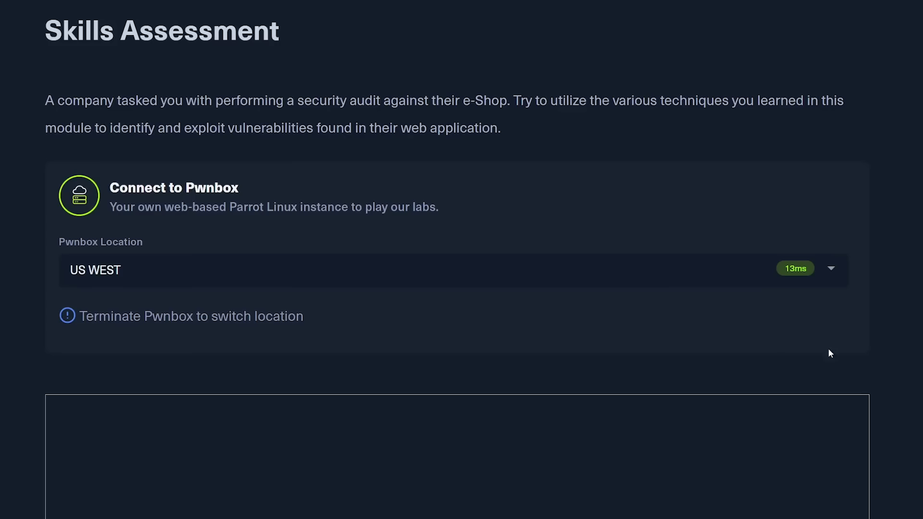
Step: Start the Pwnbox instance and launch a terminal from the Parrot desktop's top panel
scroll(872, 350, "down", 7)
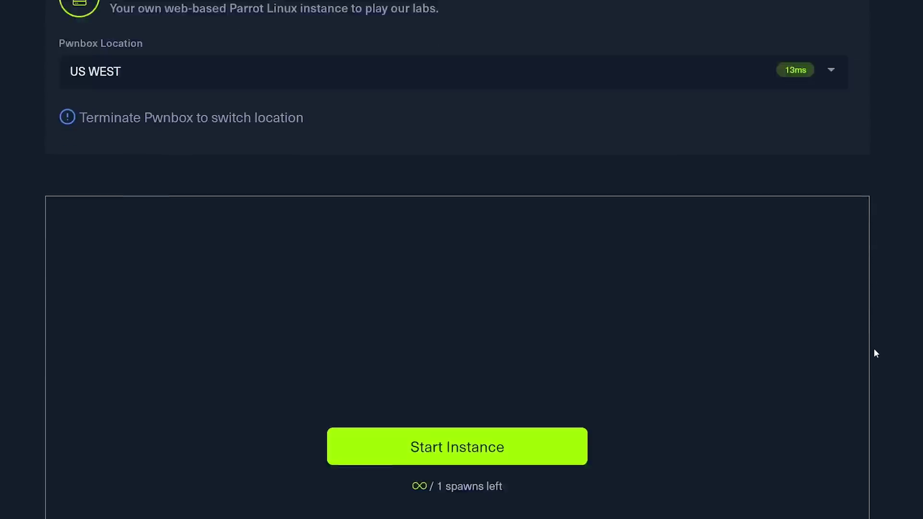
left_click(449, 311)
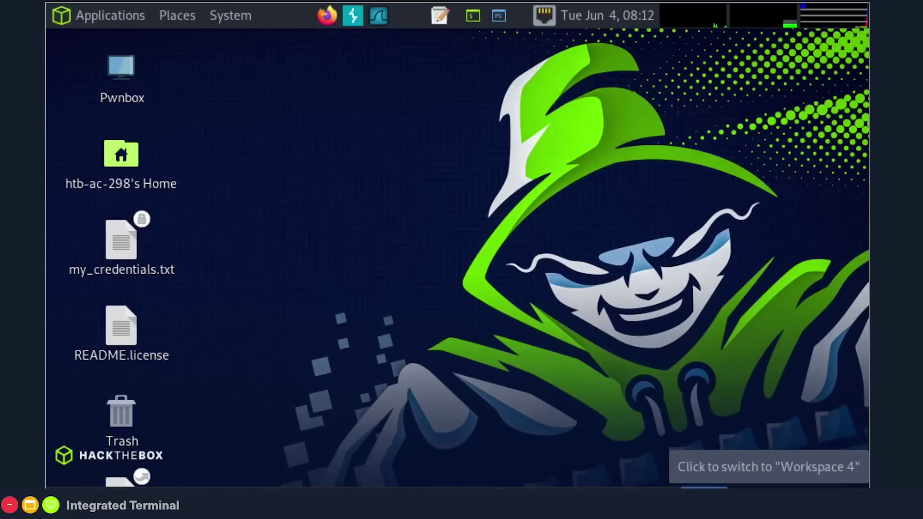
left_click(471, 18)
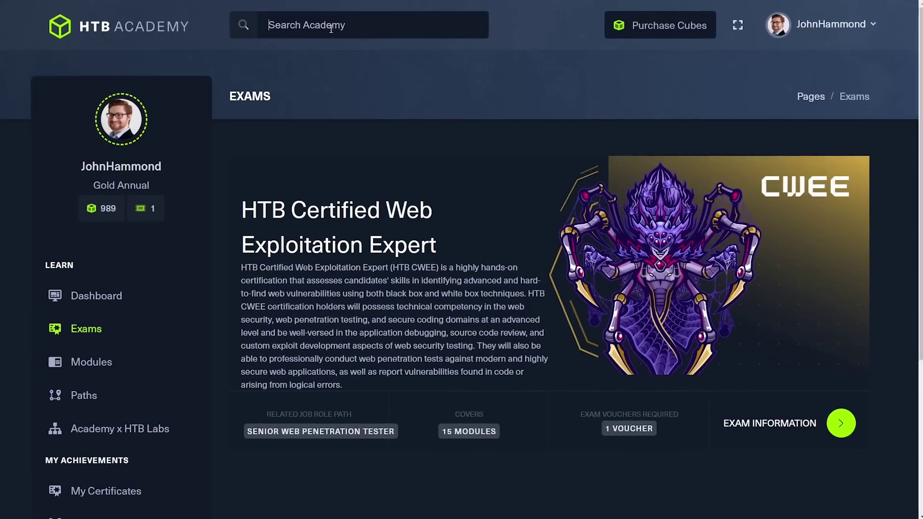
Step: Search the Academy for 'xpath' and browse the Injection Attacks module and XPath section results
left_click(331, 30)
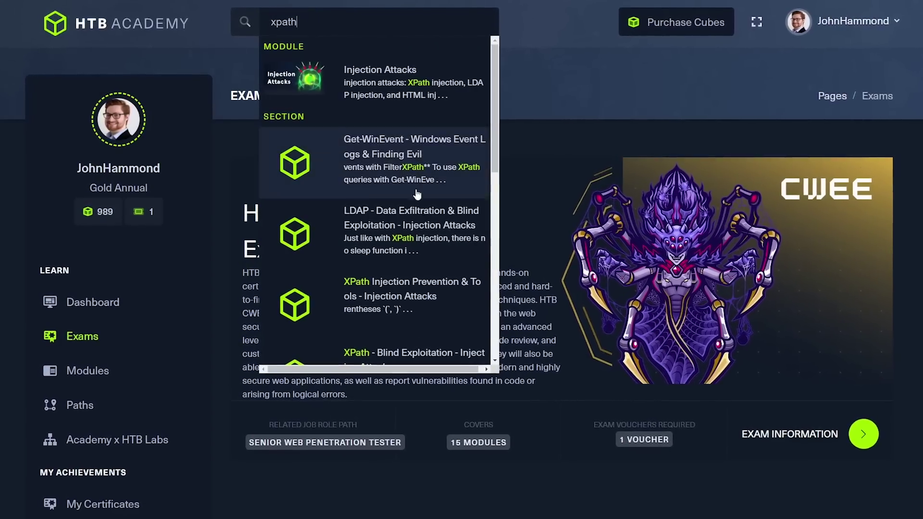
scroll(434, 249, "down", 1)
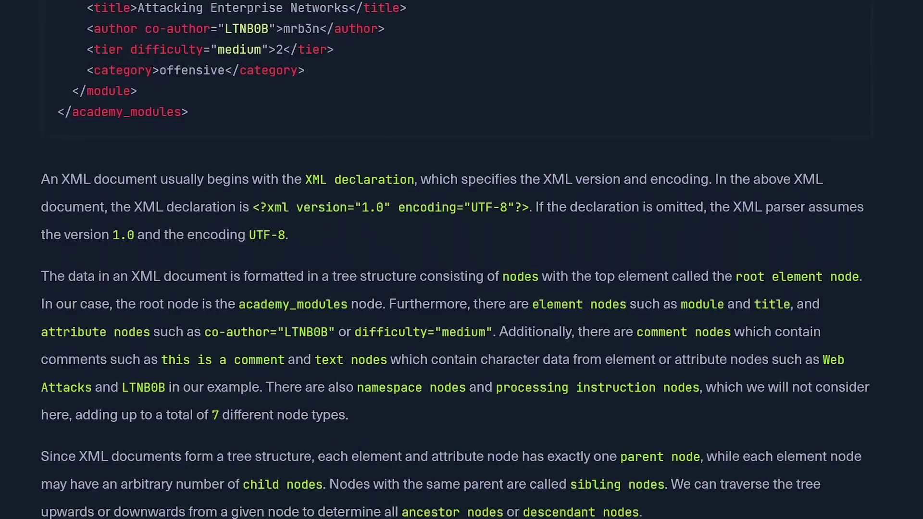
Step: Scroll the XPath lesson through Nodes and the query syntax tables down to Predicates
scroll(462, 259, "down", 5)
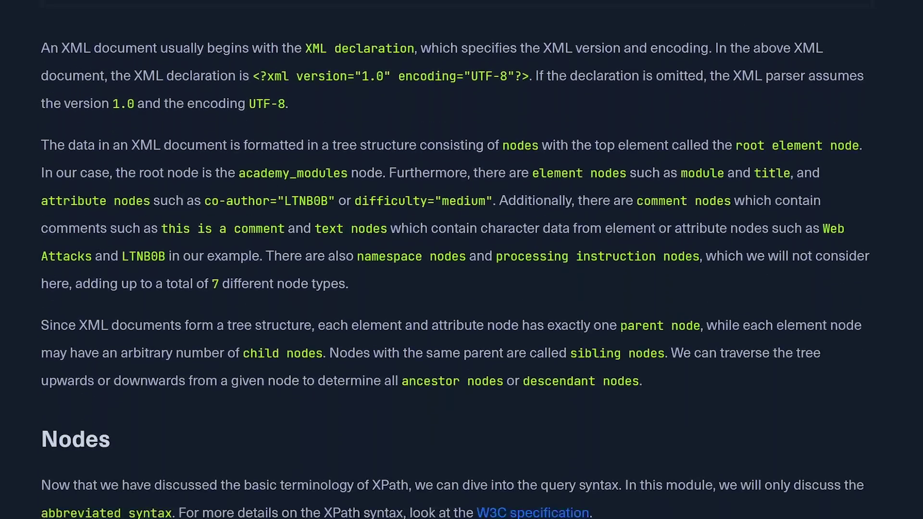
scroll(462, 260, "down", 8)
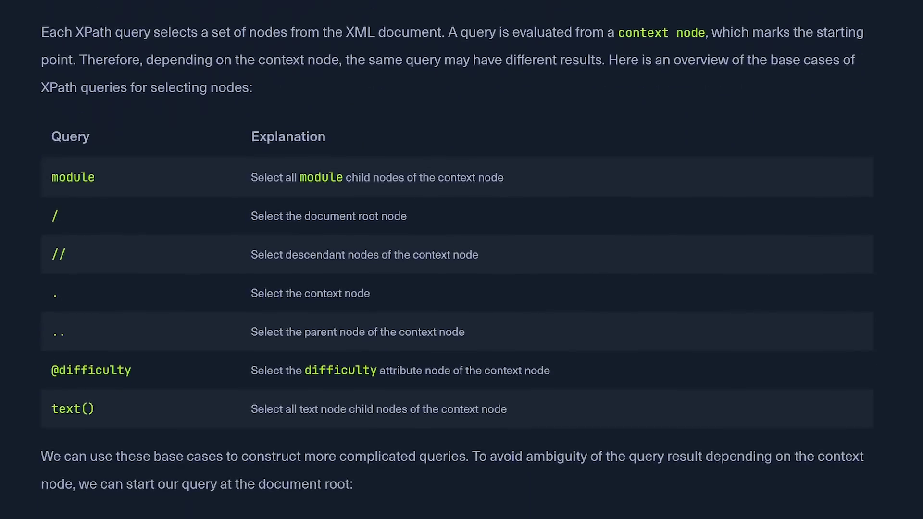
scroll(461, 259, "down", 6)
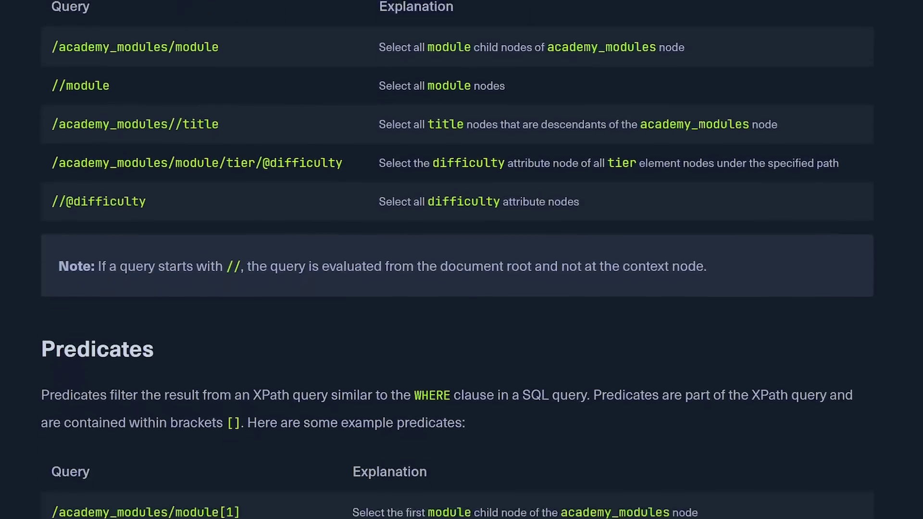
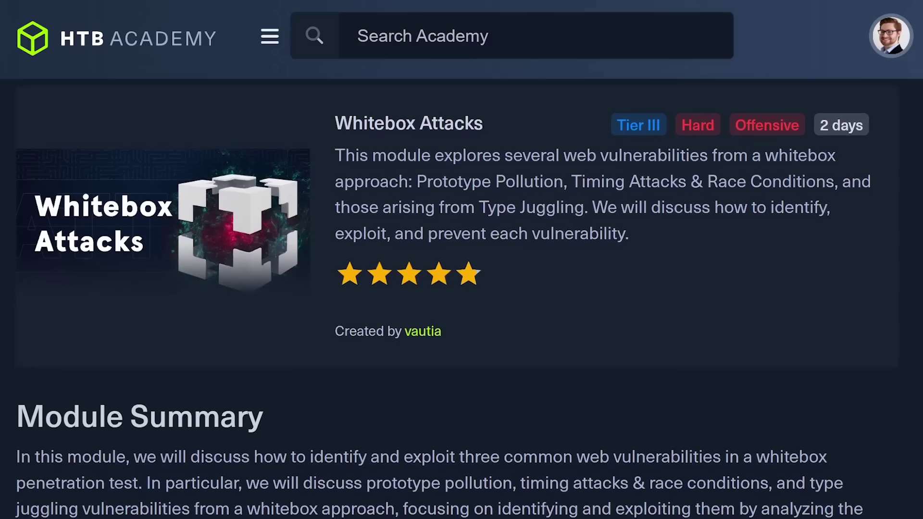
Step: Scroll into the Whitebox Attacks module page covering prototype pollution, timing attacks and race conditions
scroll(461, 298, "down", 1)
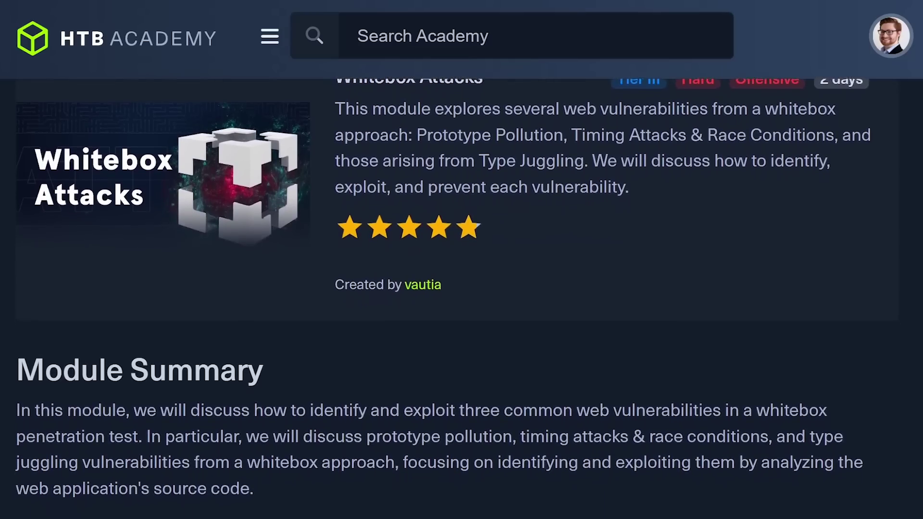
Step: Scroll past the prototype pollution, timing attack and type juggling topics to the exam details
scroll(462, 298, "down", 1)
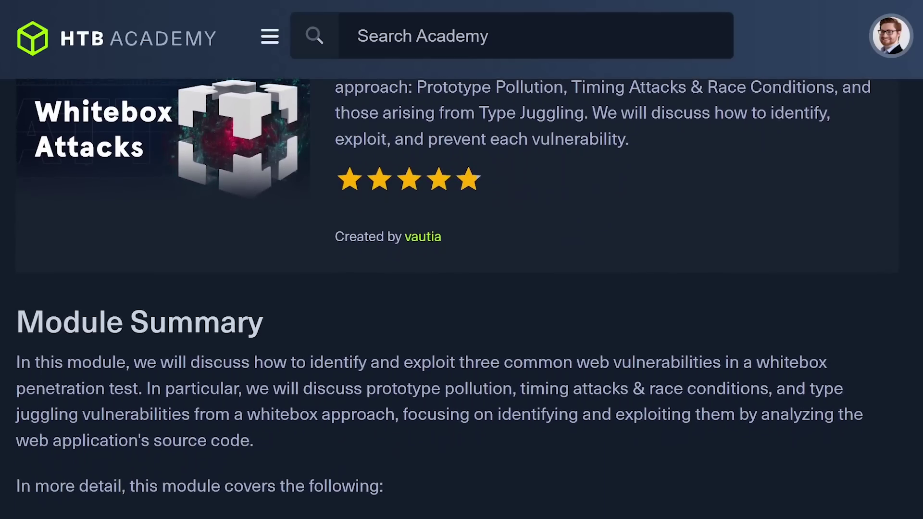
scroll(461, 298, "down", 1)
scroll(462, 298, "down", 1)
scroll(461, 298, "down", 1)
scroll(461, 298, "down", 1)
scroll(461, 298, "down", 1)
scroll(462, 298, "down", 1)
scroll(462, 298, "down", 1)
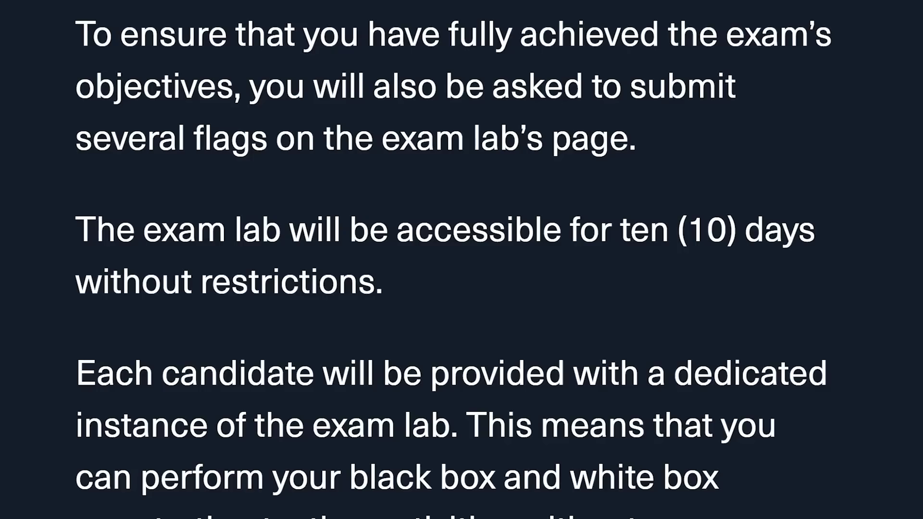
Step: Highlight the paragraph on ten-day exam lab access, then clear the highlight
left_click_drag(77, 232, 225, 241)
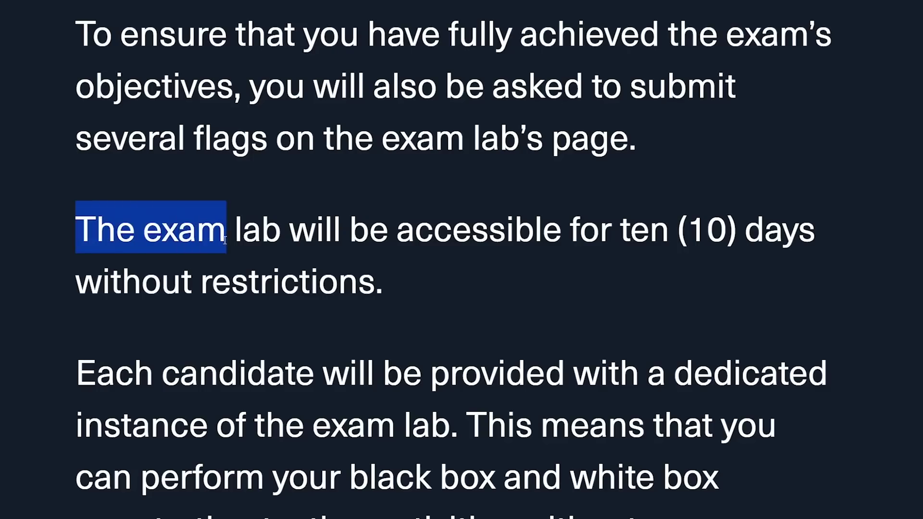
left_click_drag(574, 245, 794, 273)
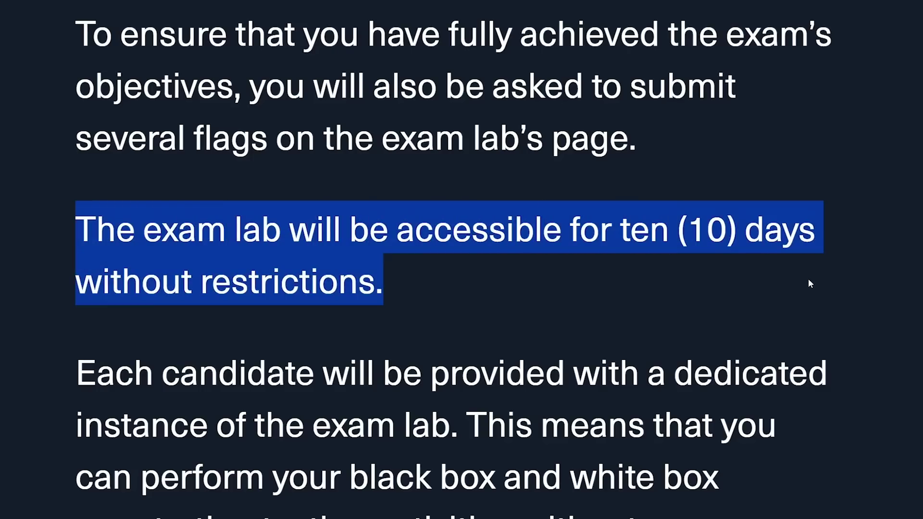
left_click(808, 280)
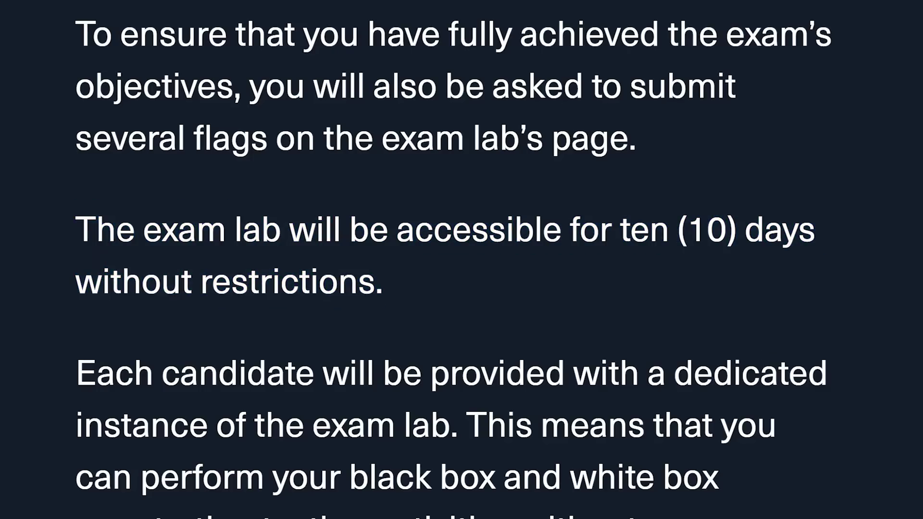